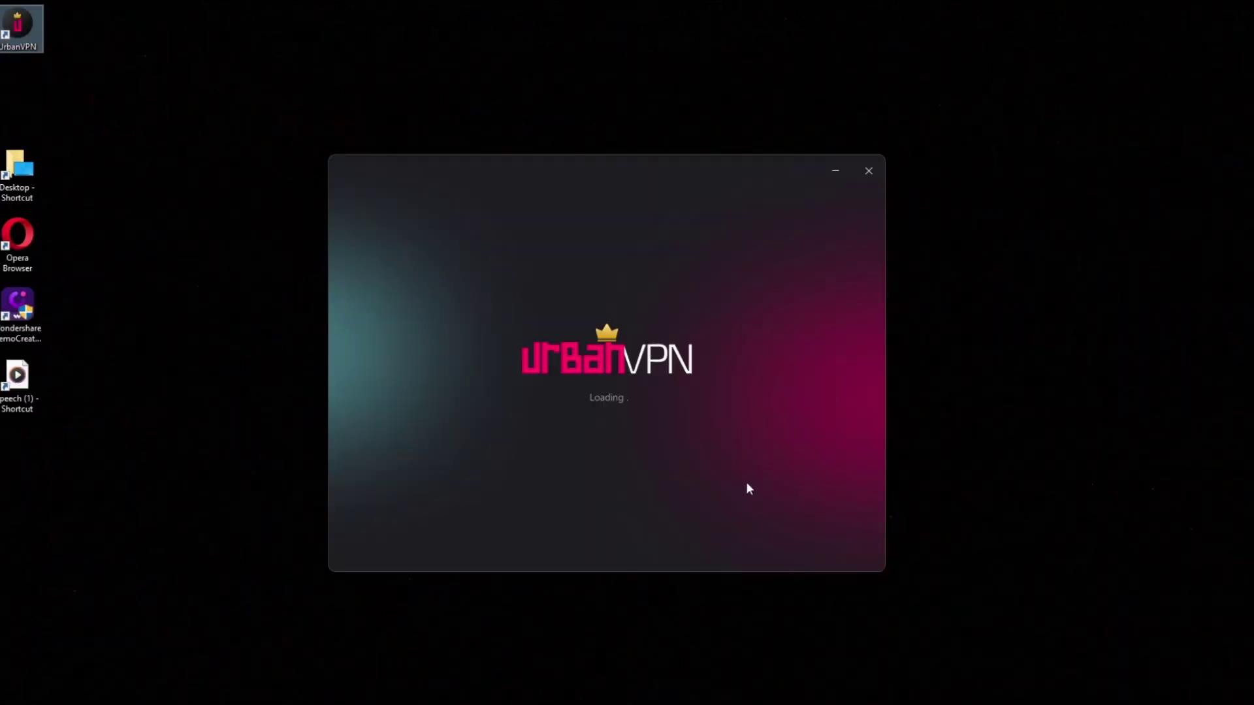
Step: Connect Urban VPN through the United States location
type("united")
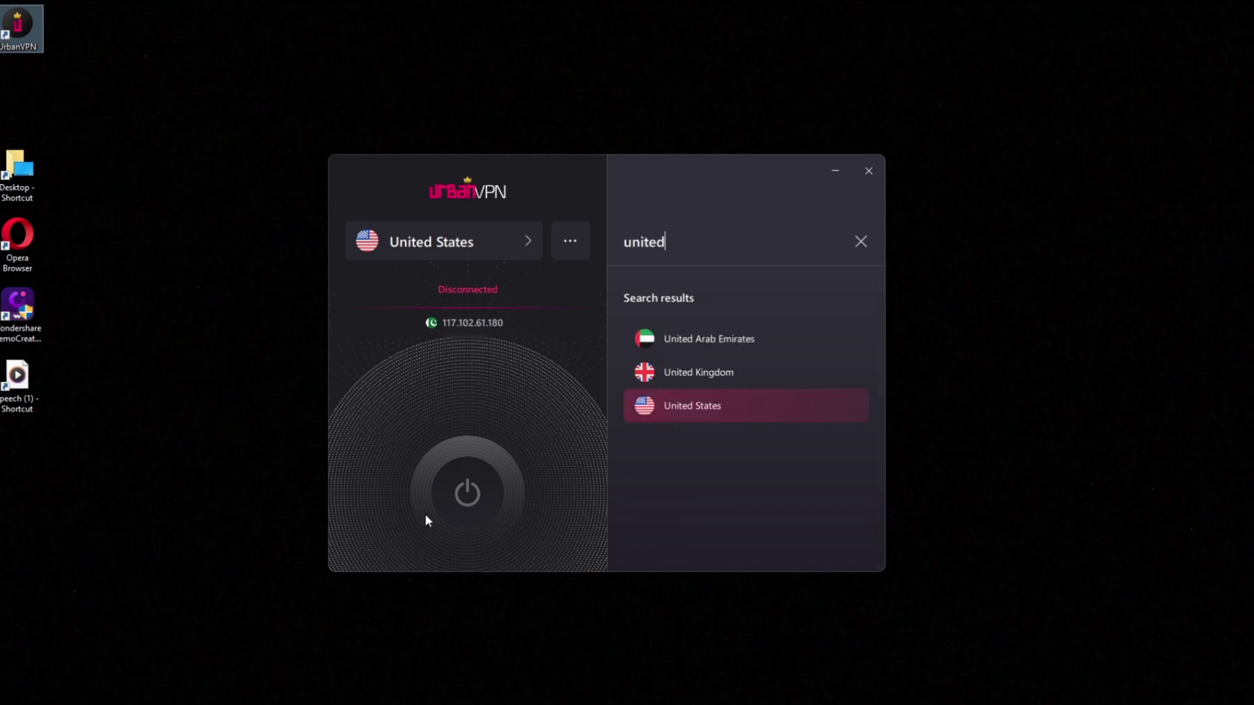
left_click(470, 492)
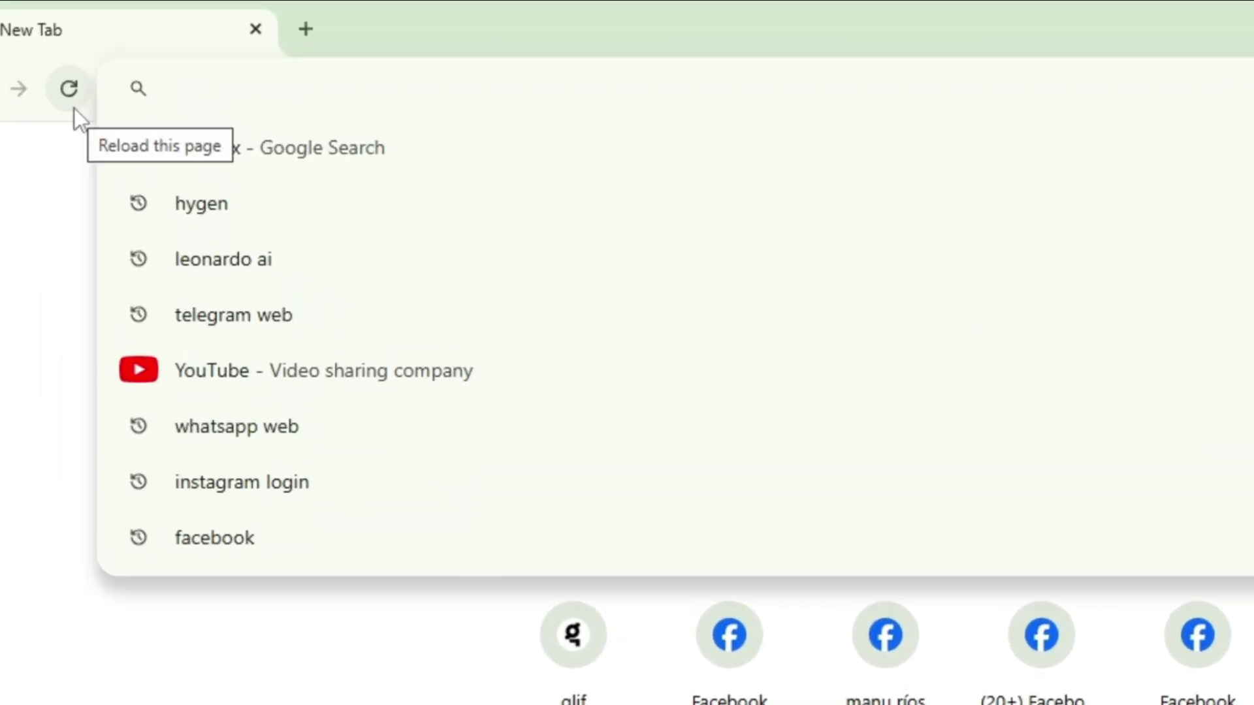
Step: Search Google for 'opal with google' and open the 'Welcome - Opal [Experiment]' page
type("opal with goo")
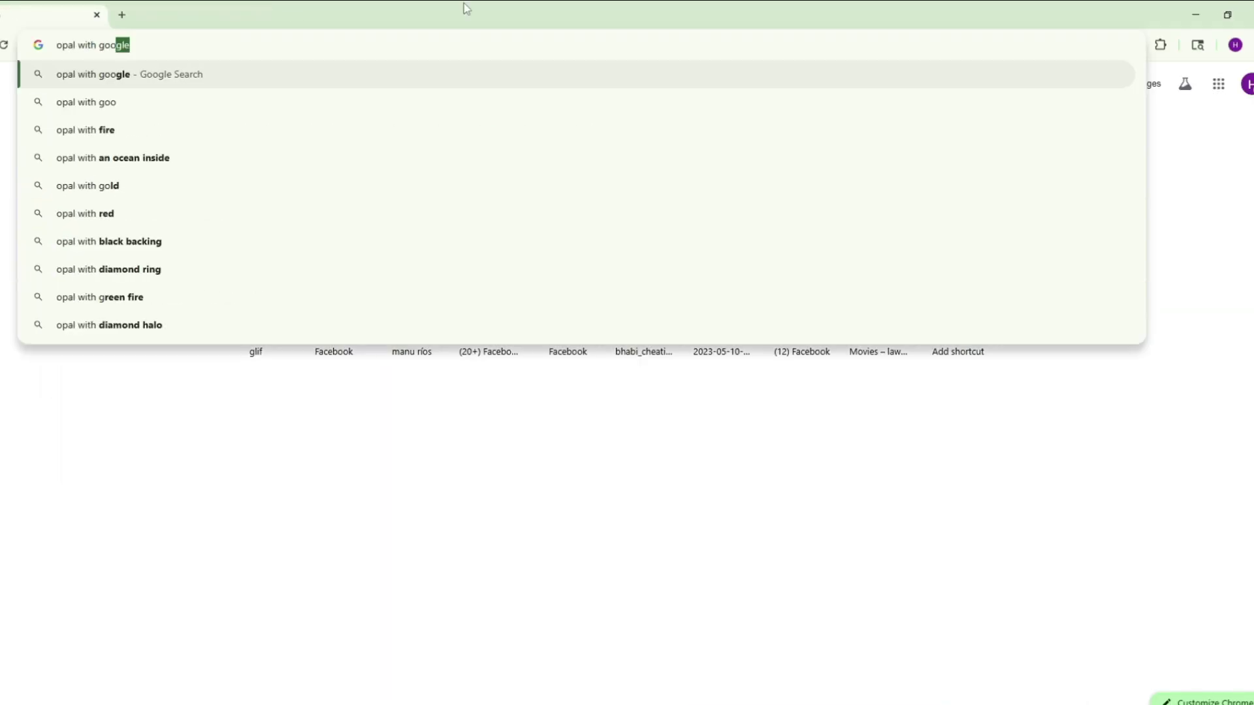
type("gle")
key("Return")
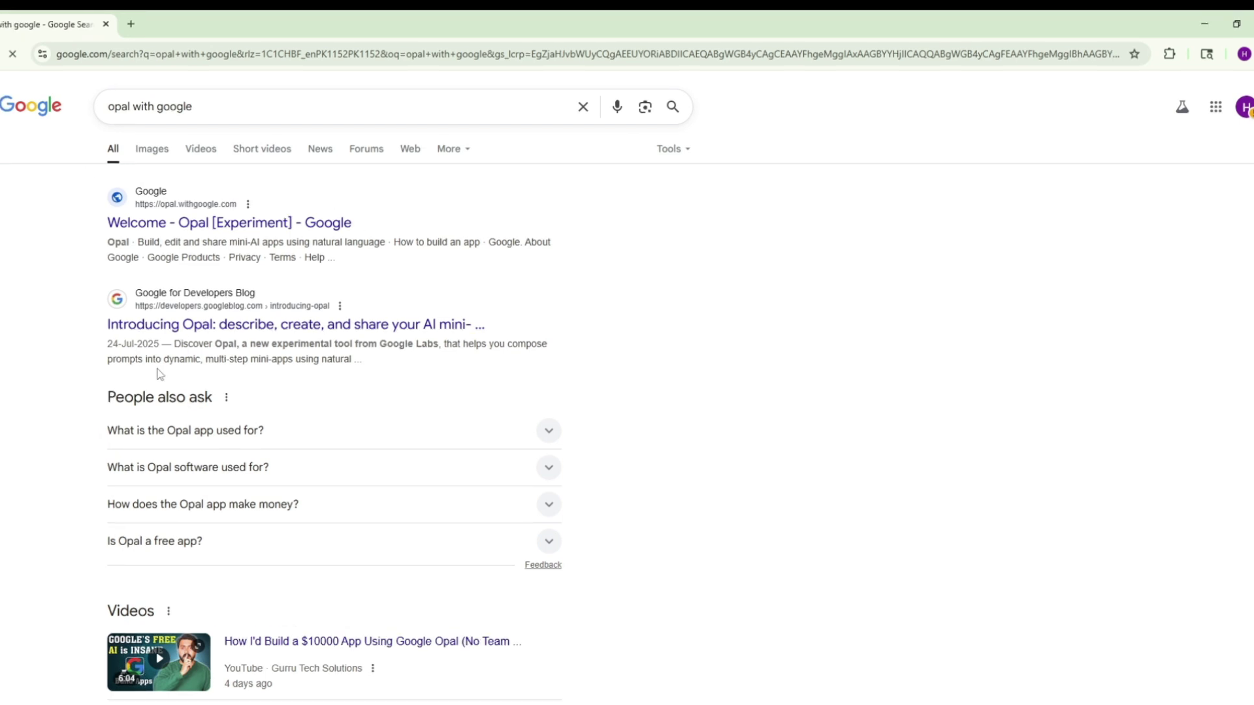
left_click(157, 218)
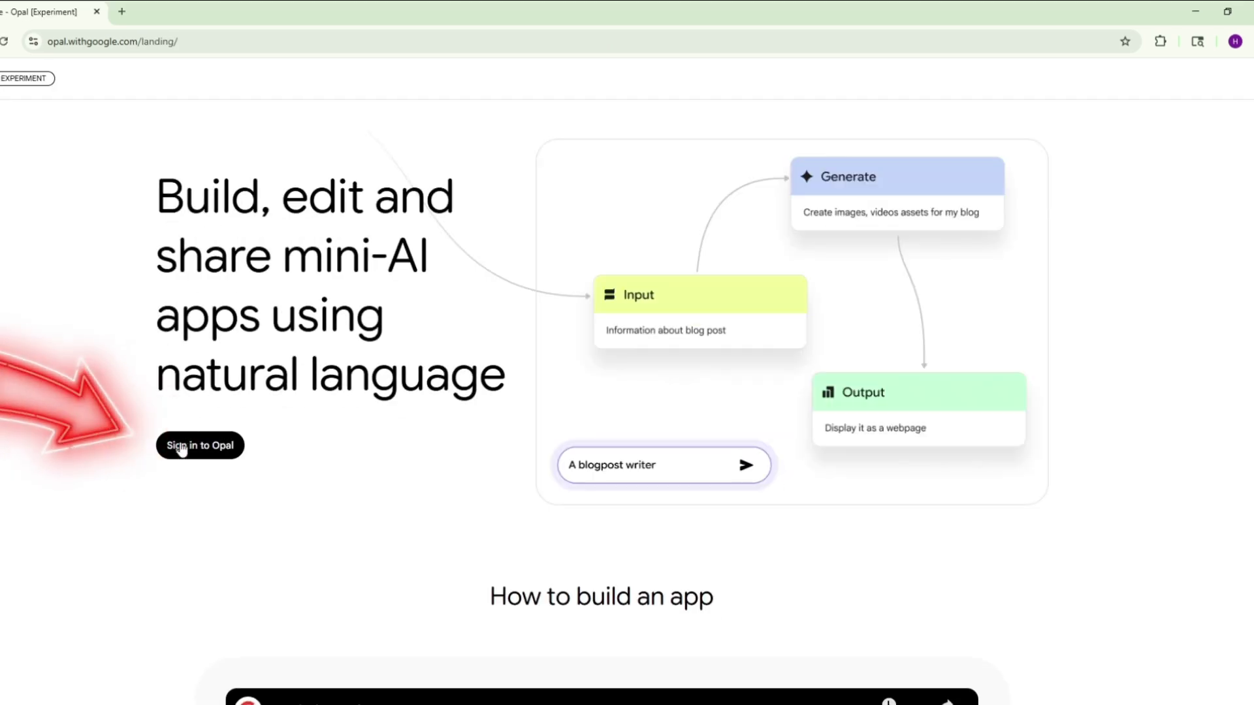
Step: Sign in to Opal with the Google account, granting every requested permission via Select all
left_click(182, 448)
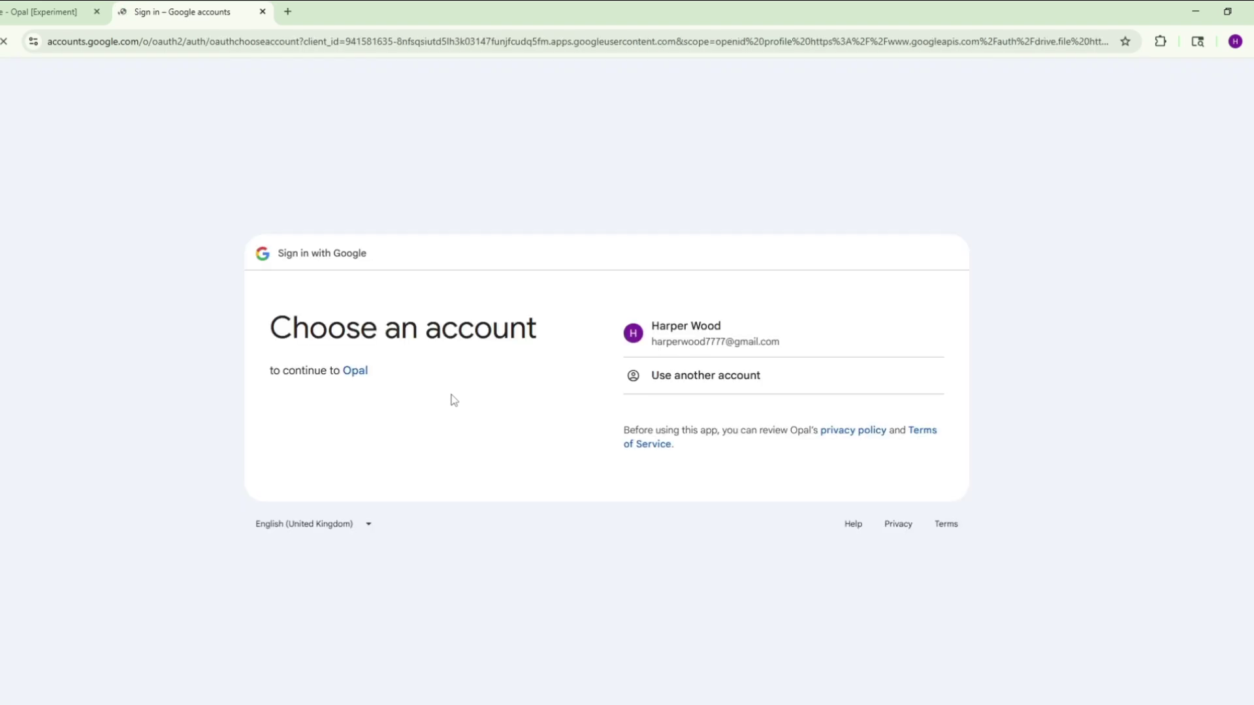
left_click(682, 332)
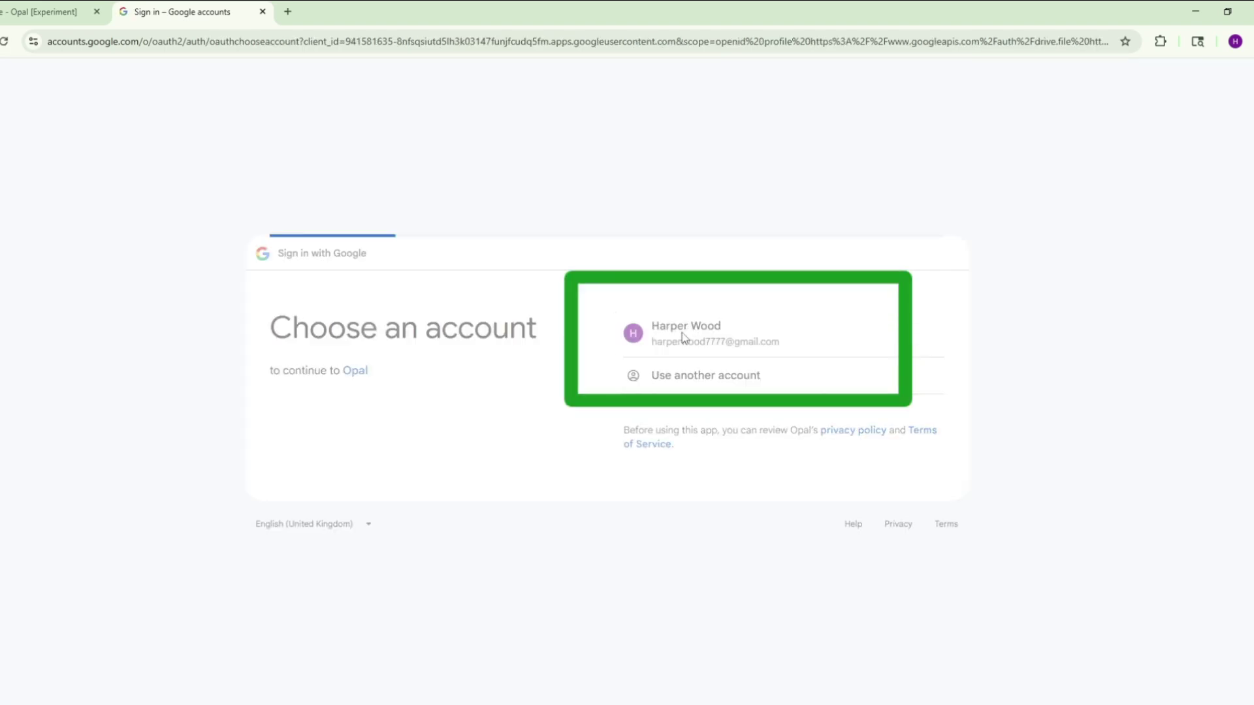
left_click(866, 516)
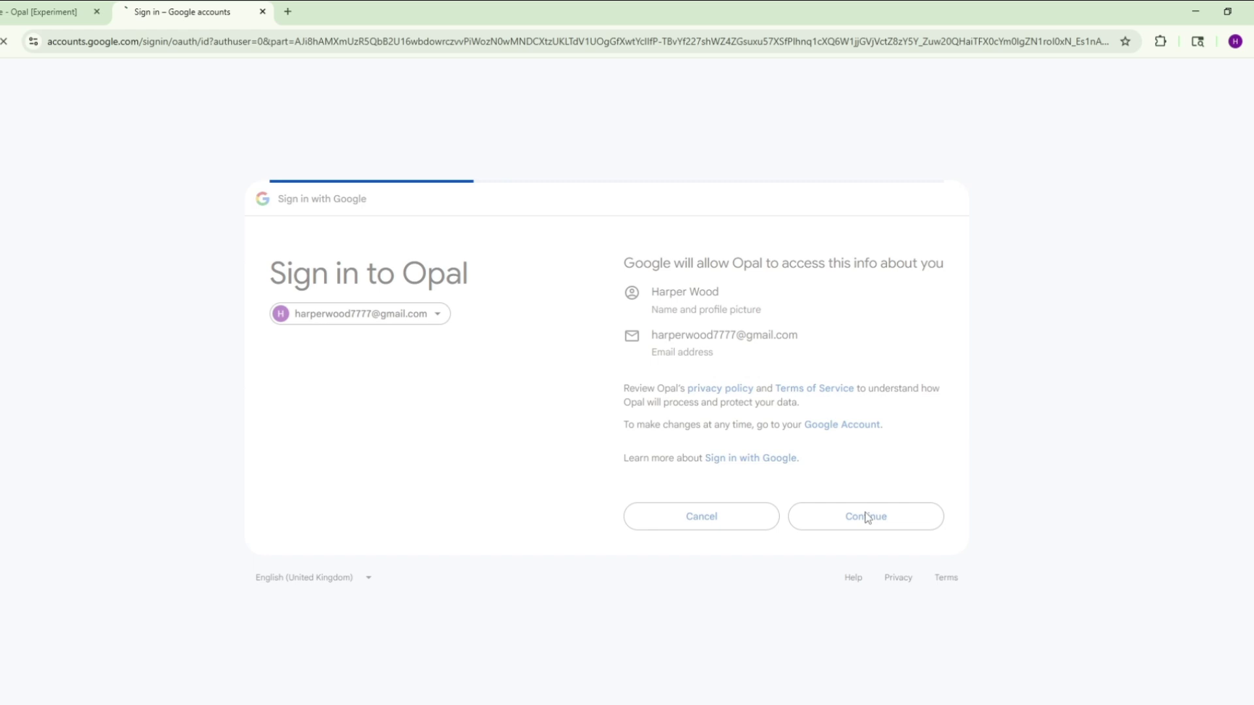
left_click(627, 211)
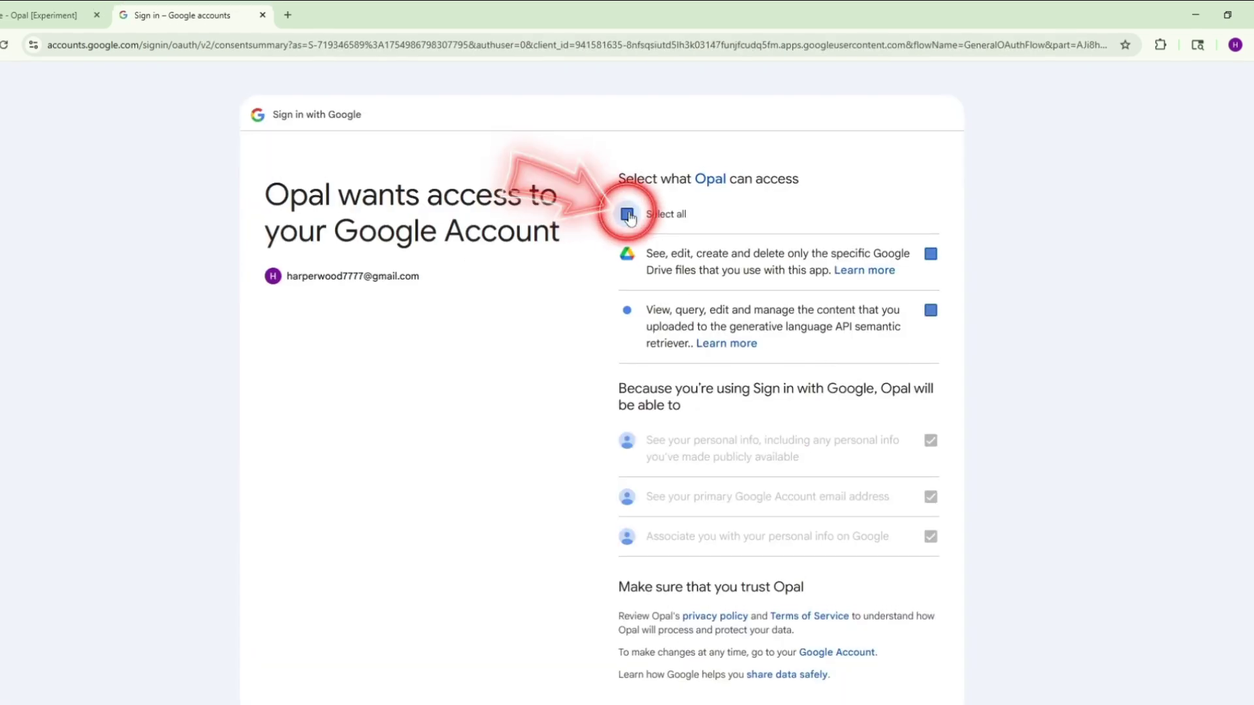
scroll(683, 277, "down", 2)
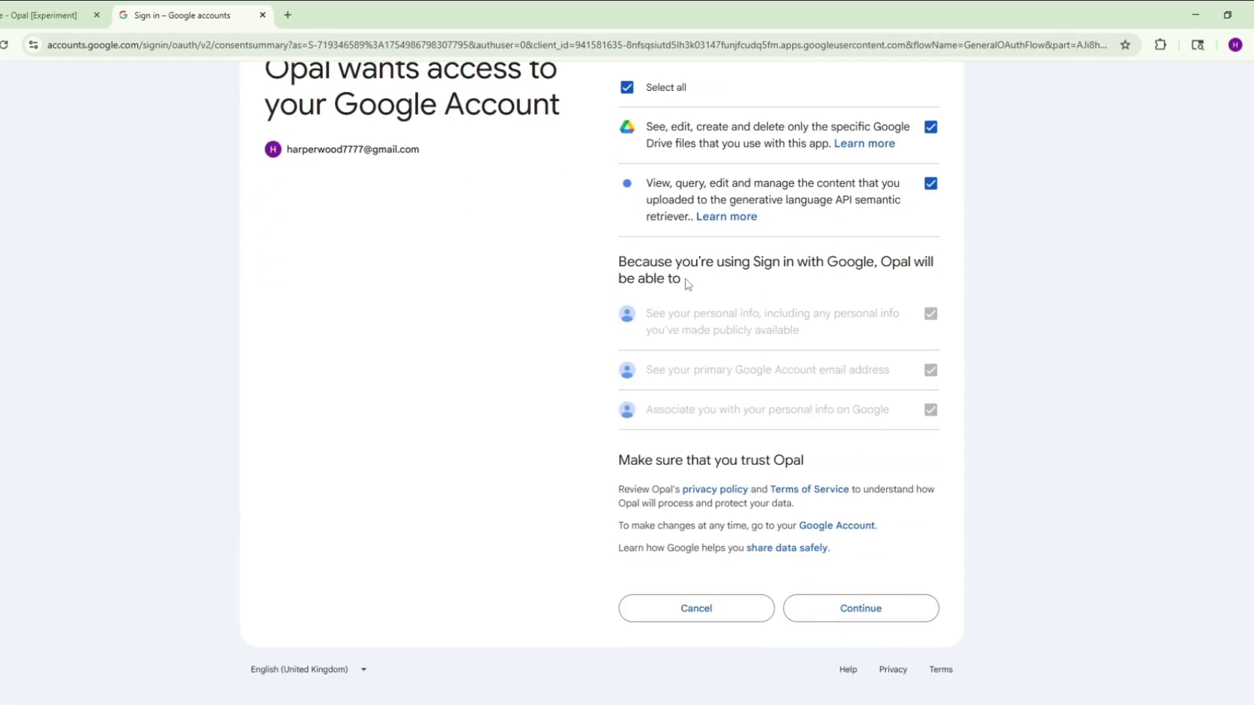
left_click(855, 607)
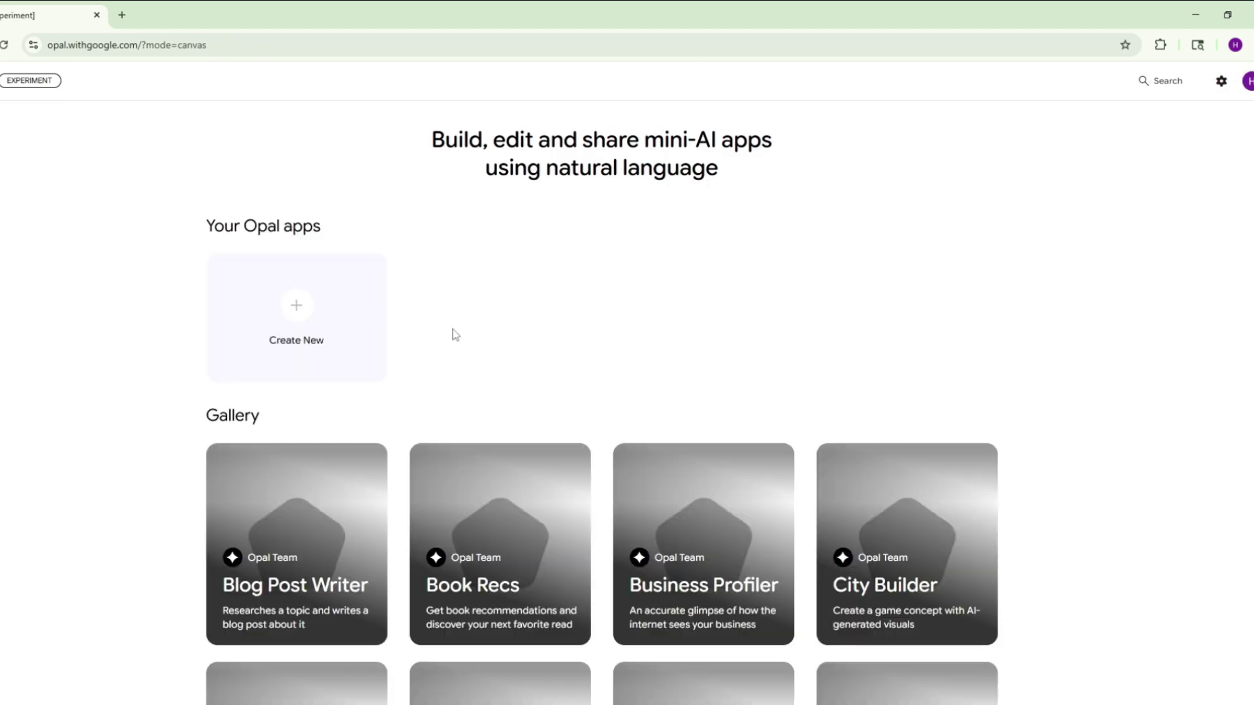
Step: Create a new app described as taking a language and prompt, sending to veo3, returning downloadable results
left_click(296, 307)
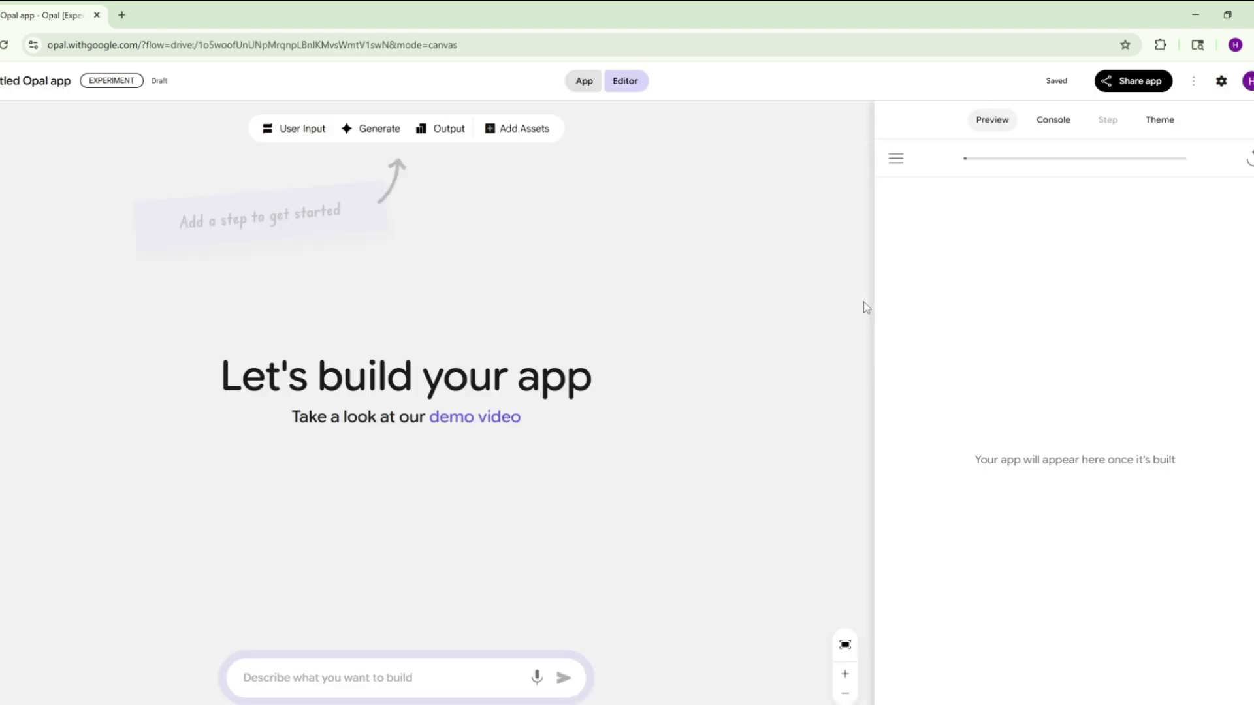
left_click(256, 680)
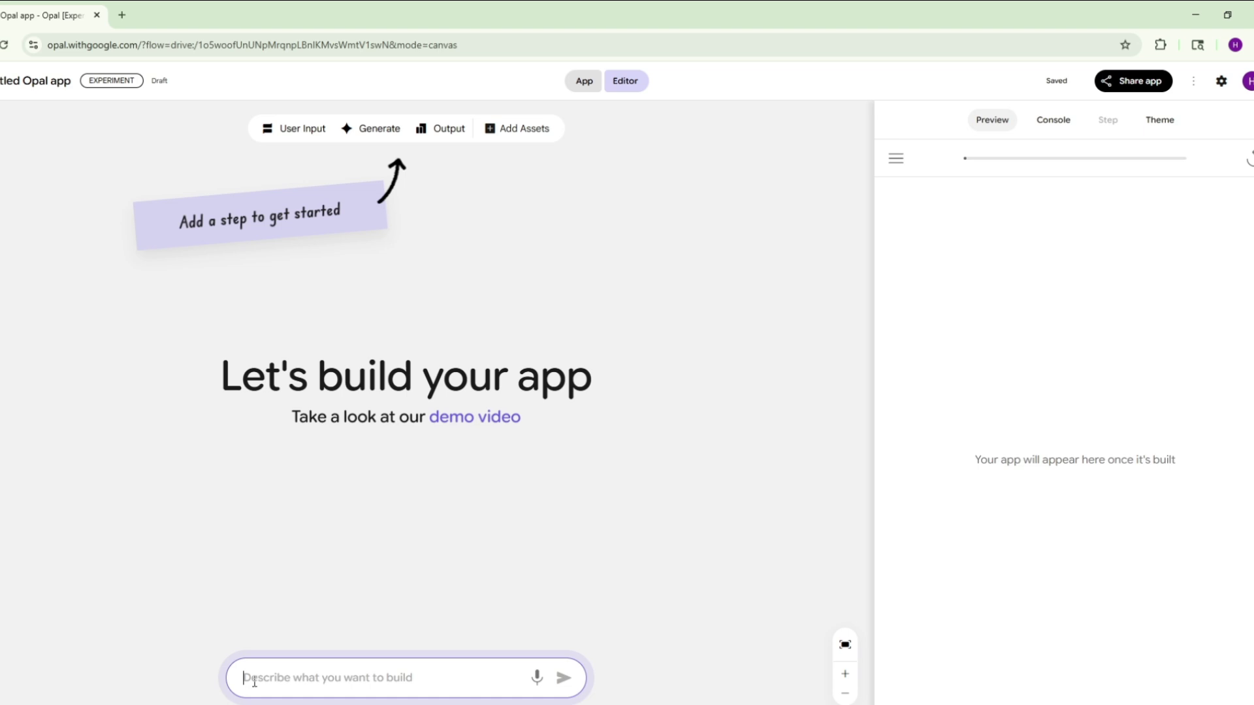
type("create ")
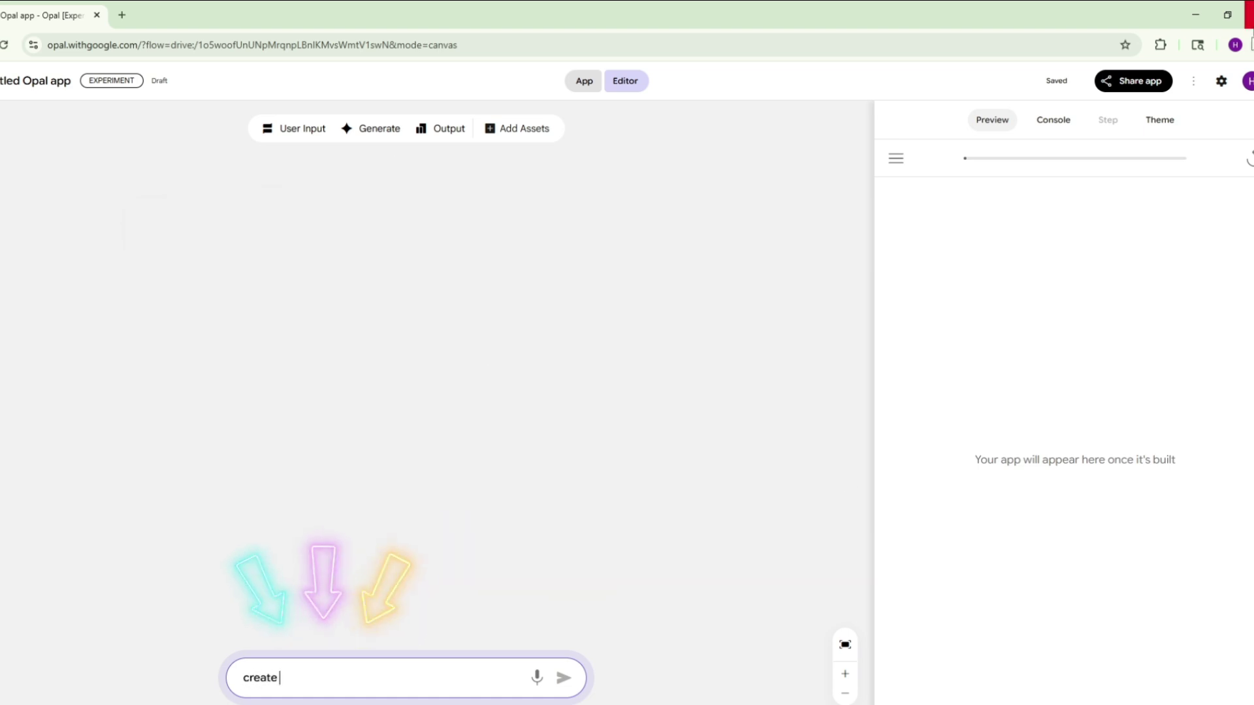
type("an app that ask for a language and prompt send it to veo3 and return it as unlimited r")
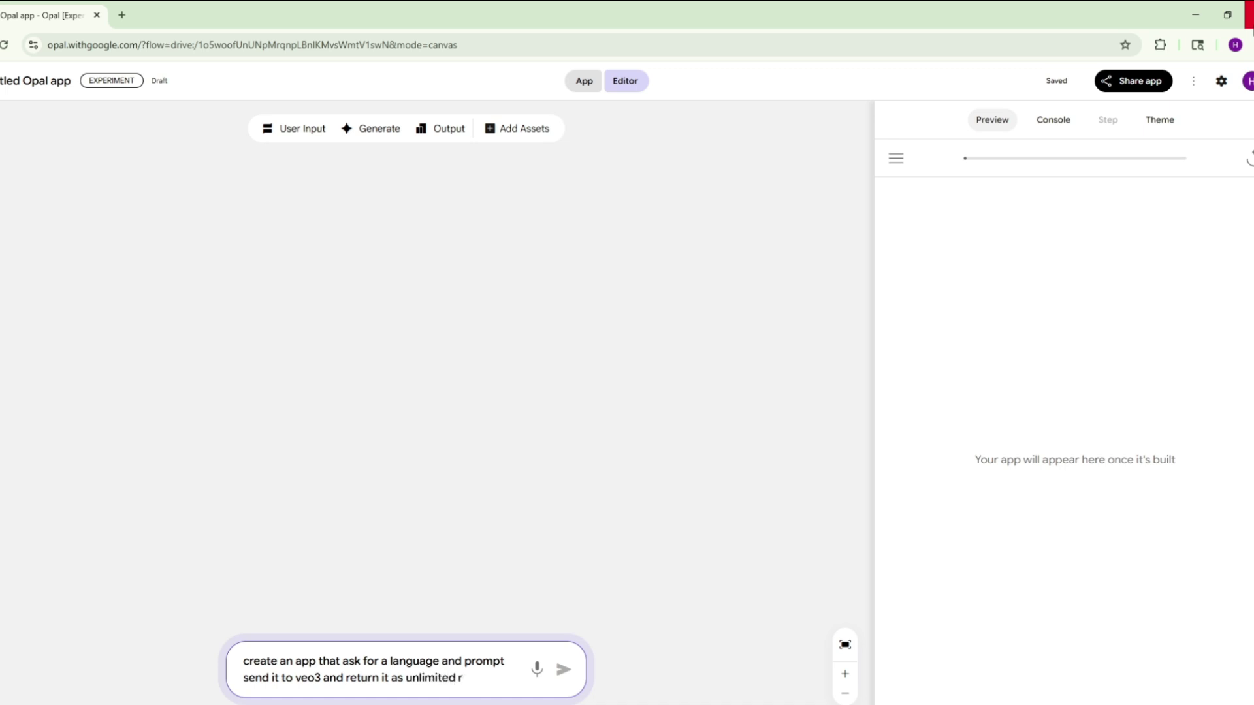
type("able an")
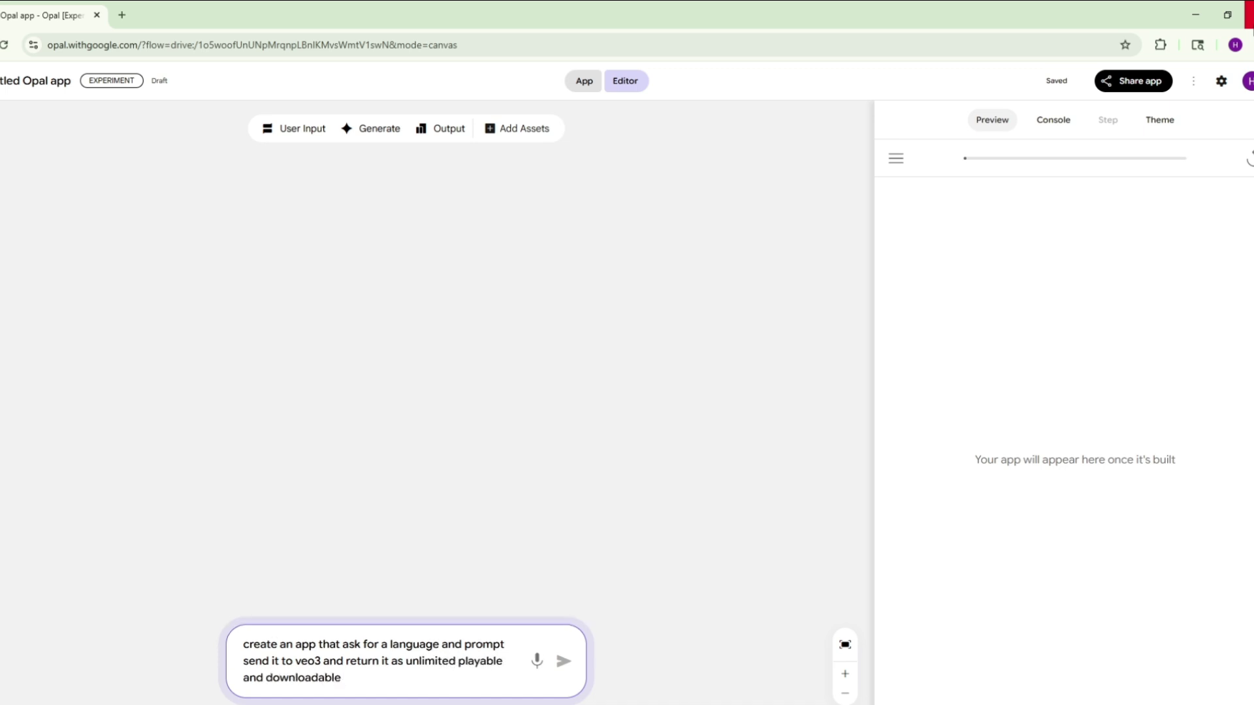
type("d downloadable result")
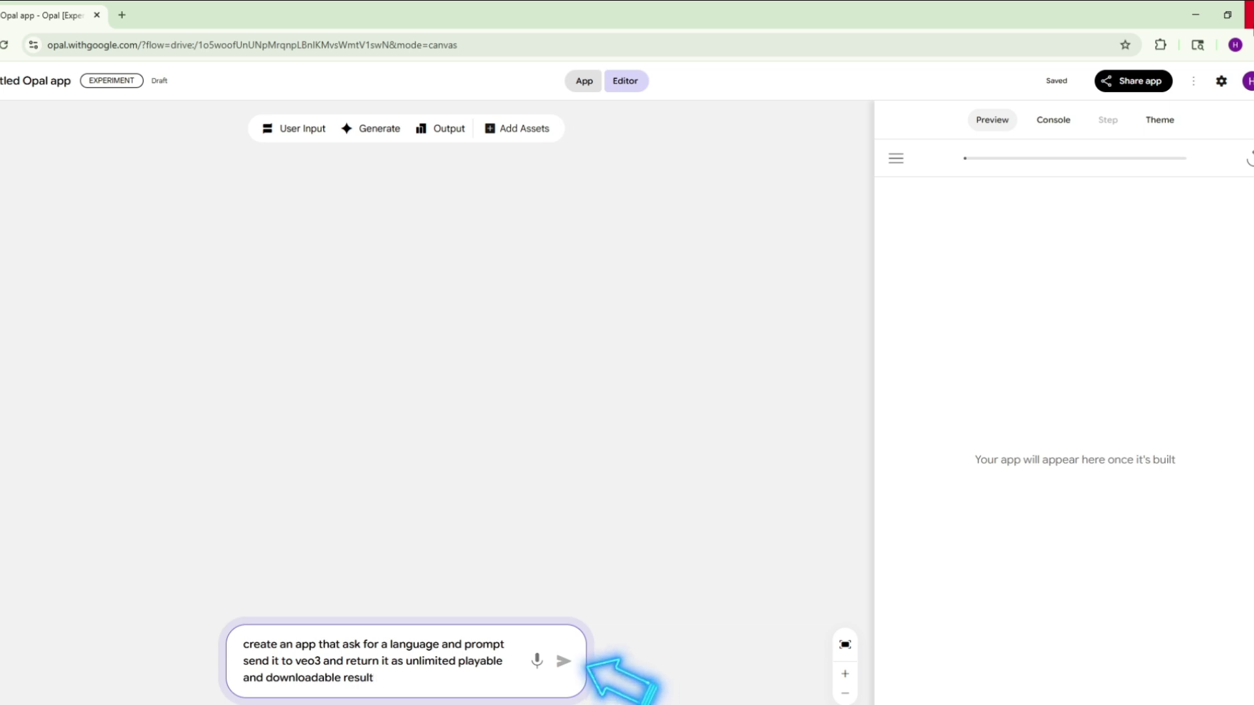
Step: Submit the description so Opal generates the Language/Text Prompt to video clip workflow
key("Return")
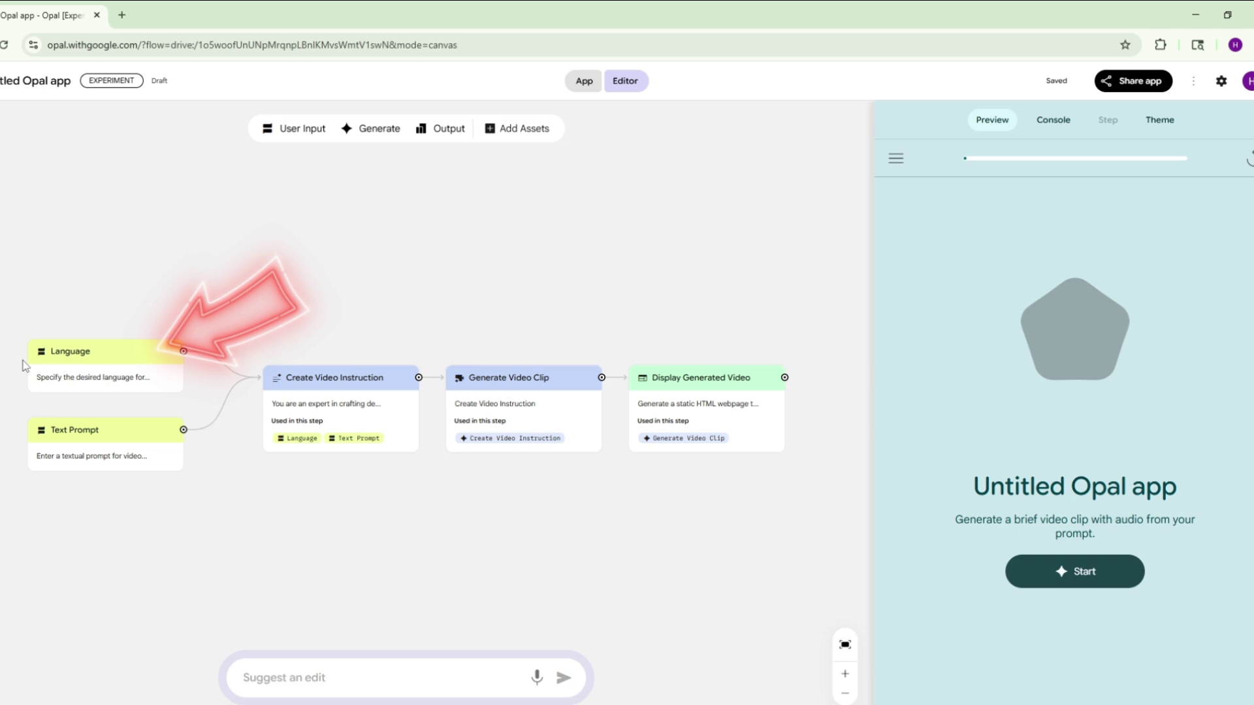
Step: Replace the Language input's default description with 'english'
left_click(85, 379)
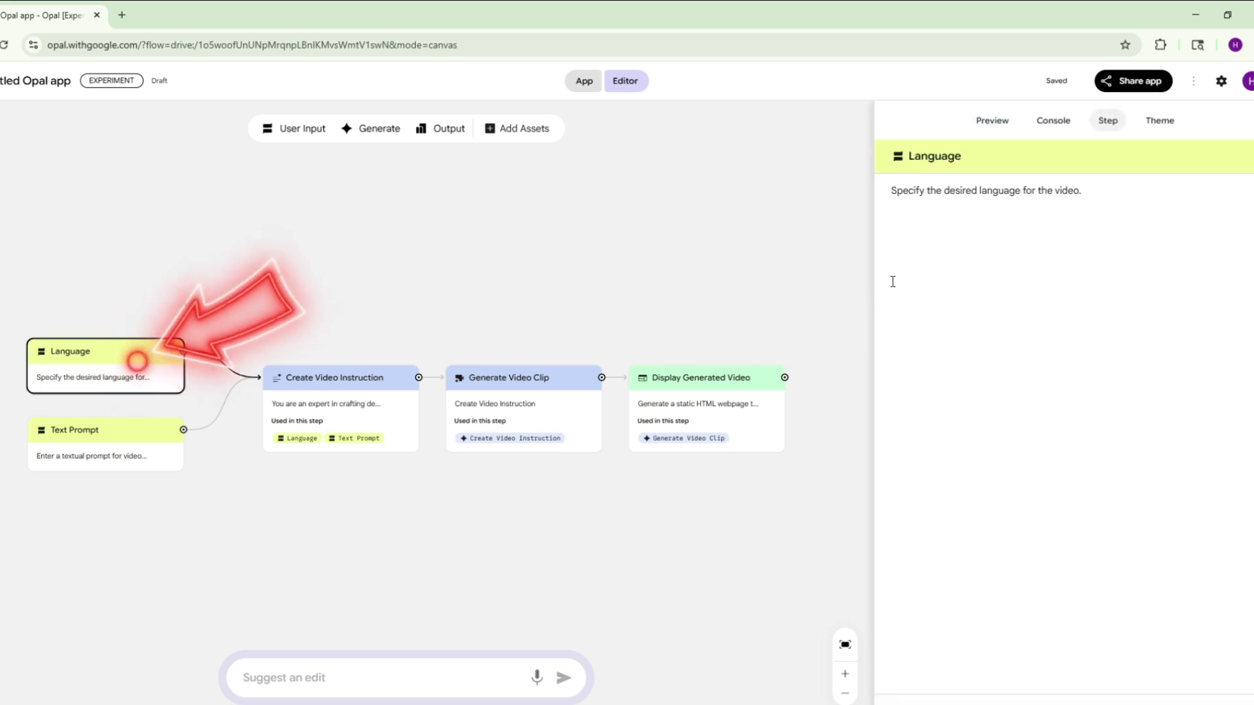
left_click_drag(1089, 190, 816, 208)
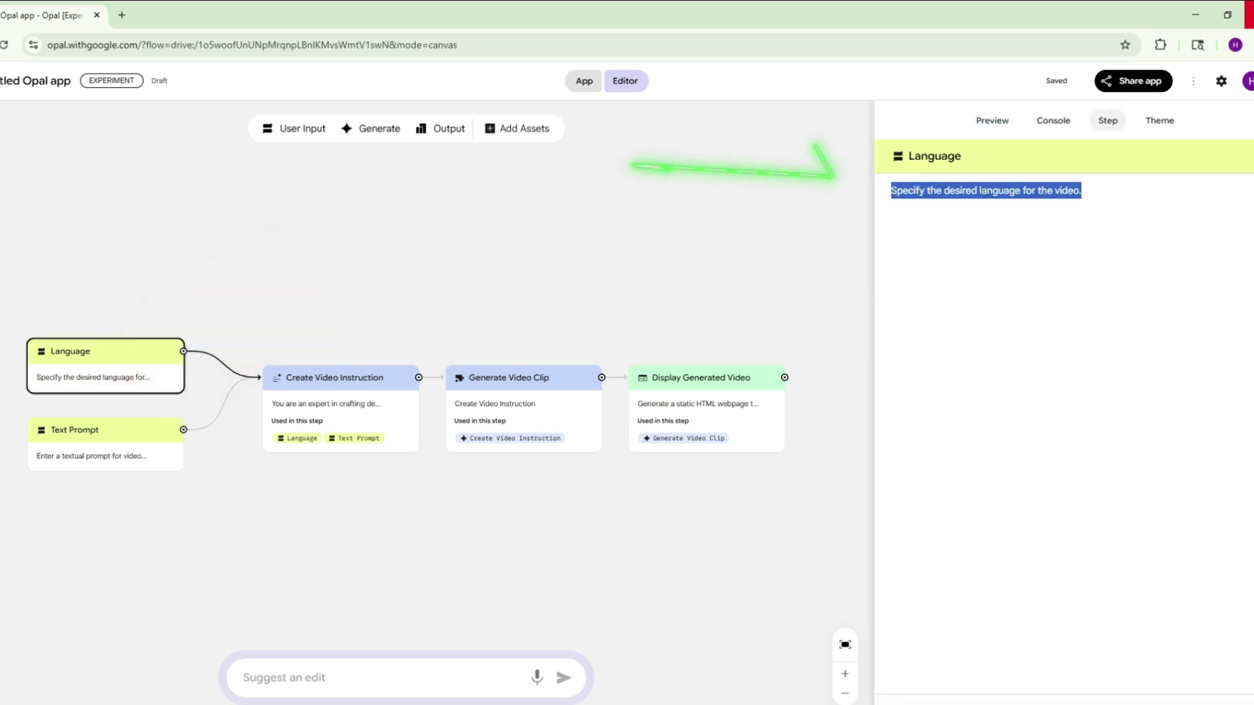
type("english")
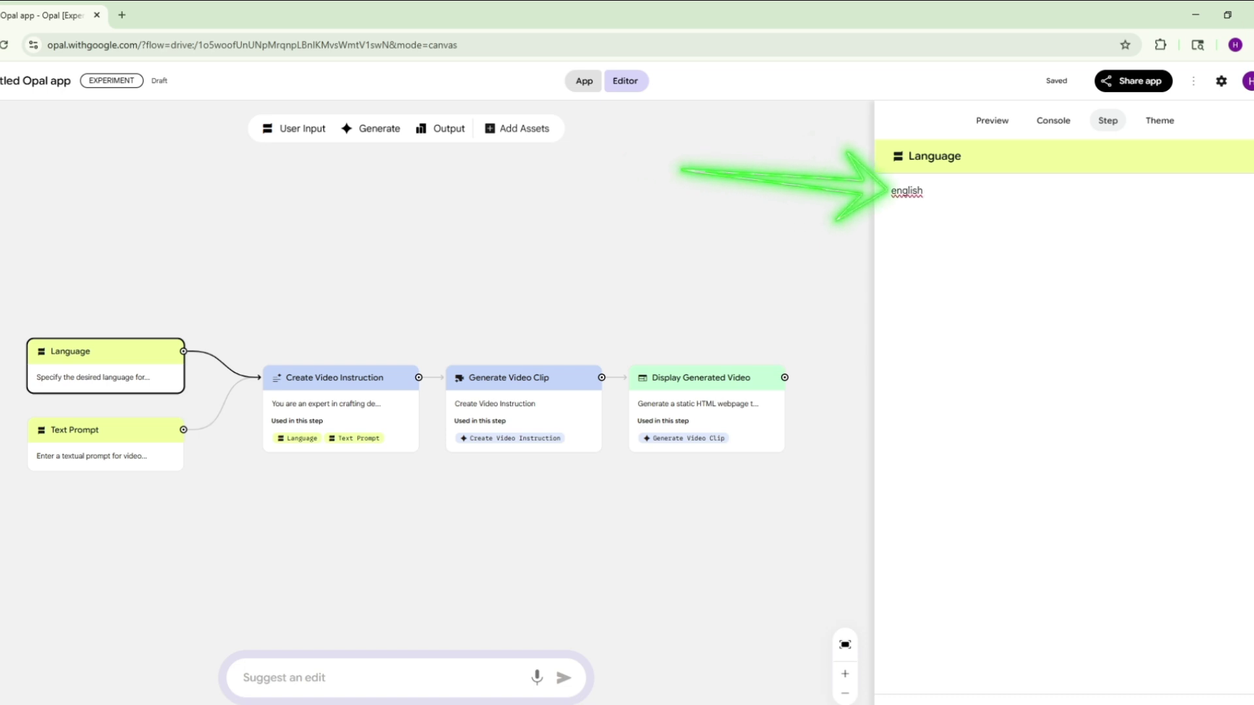
left_click(456, 219)
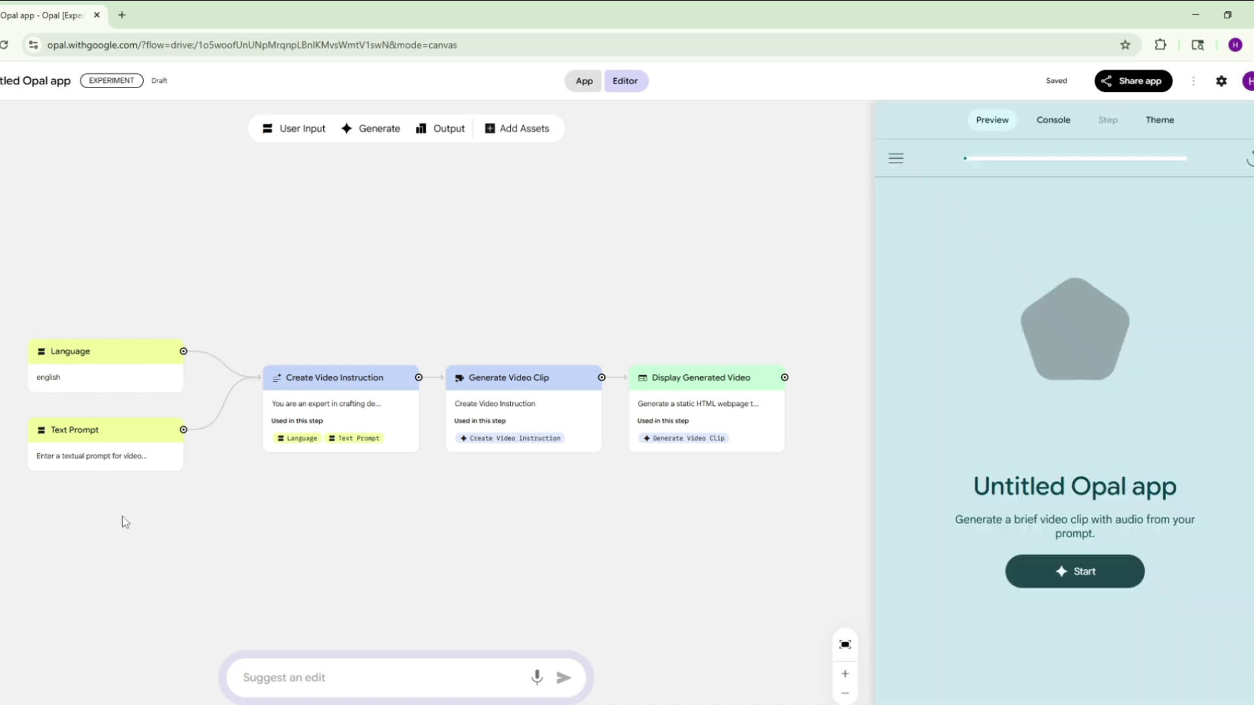
Step: Start the app from the Console and copy ChatGPT's Sunset Over the Mountains scenery prompt
left_click(1054, 121)
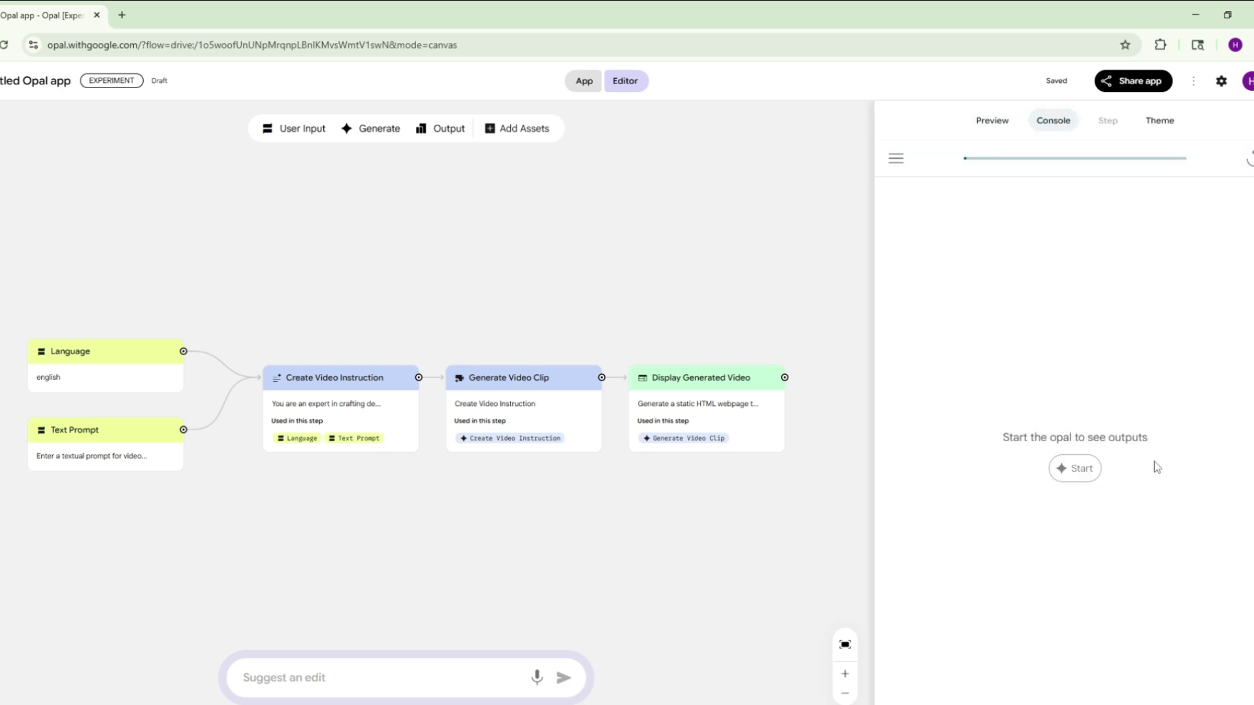
left_click(1073, 468)
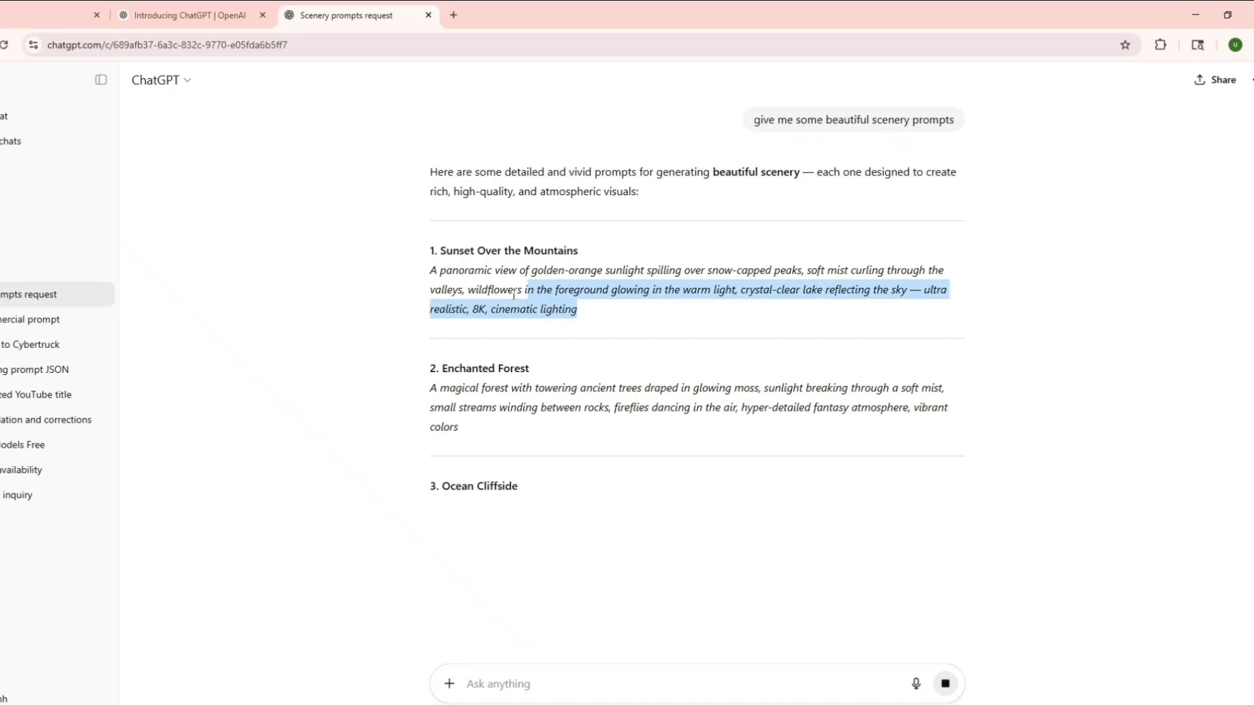
left_click_drag(526, 289, 428, 277)
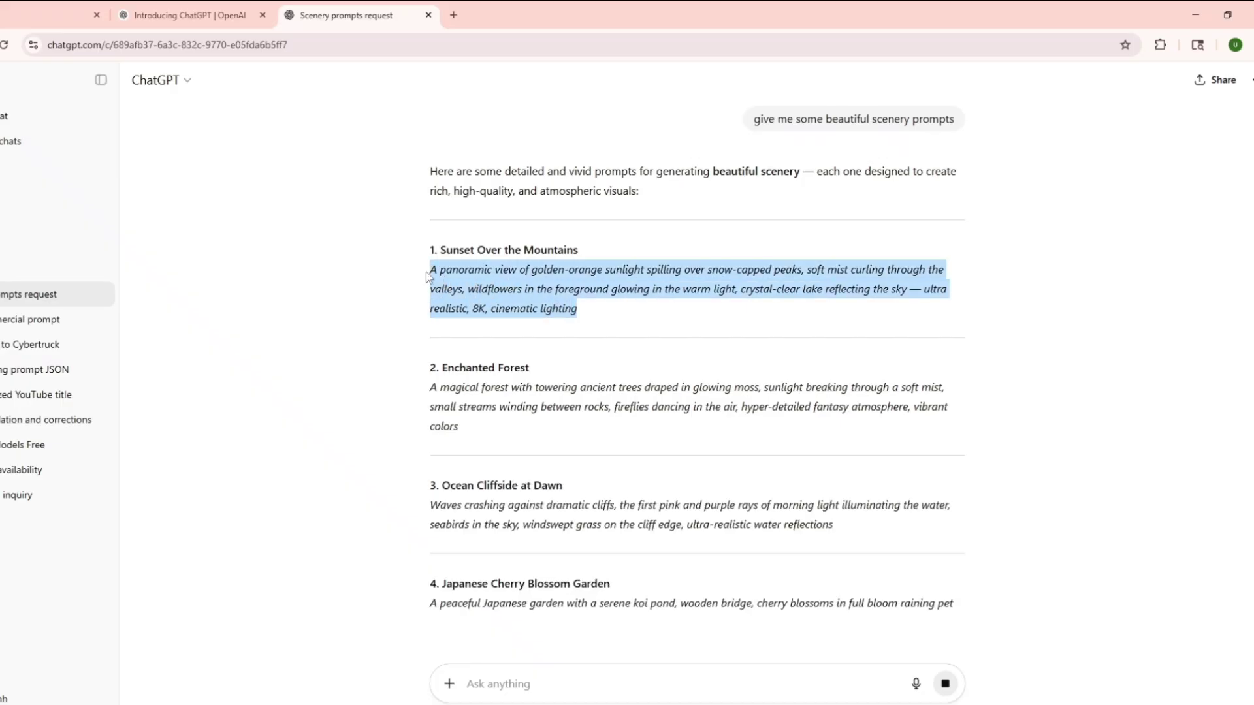
right_click(471, 278)
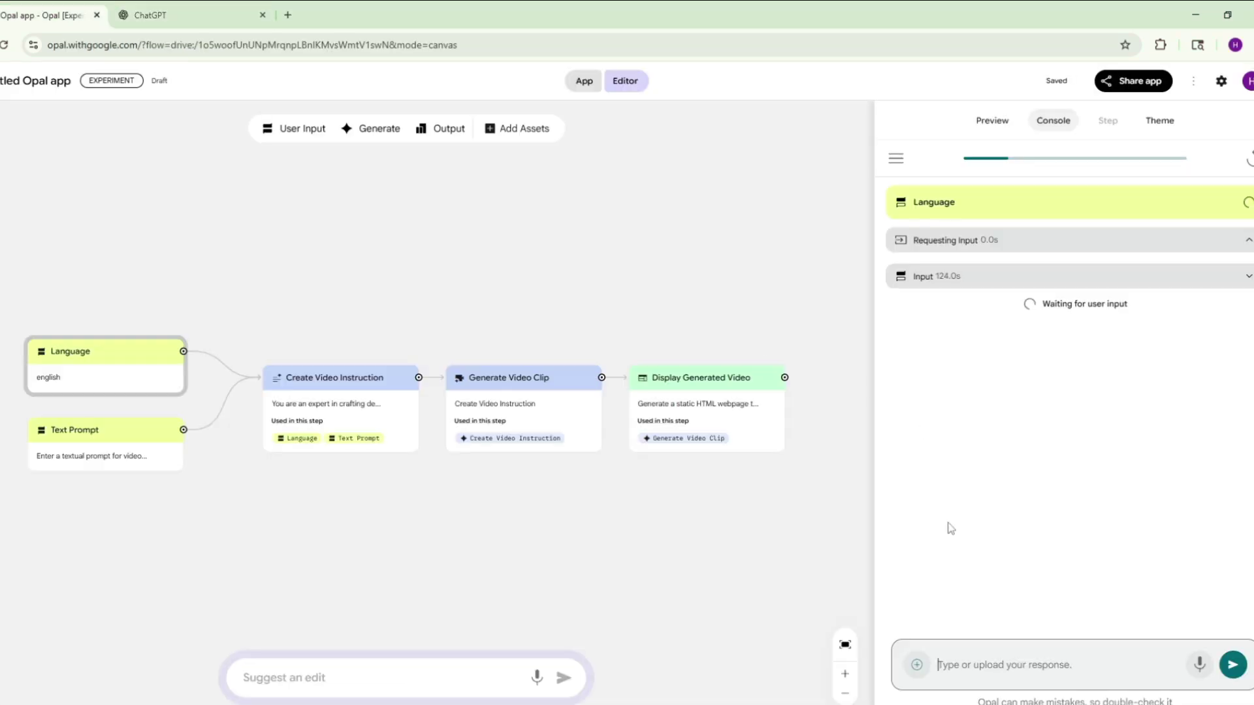
Step: Paste the mountain sunset scenery prompt as the app's response and send it
key("ctrl+v")
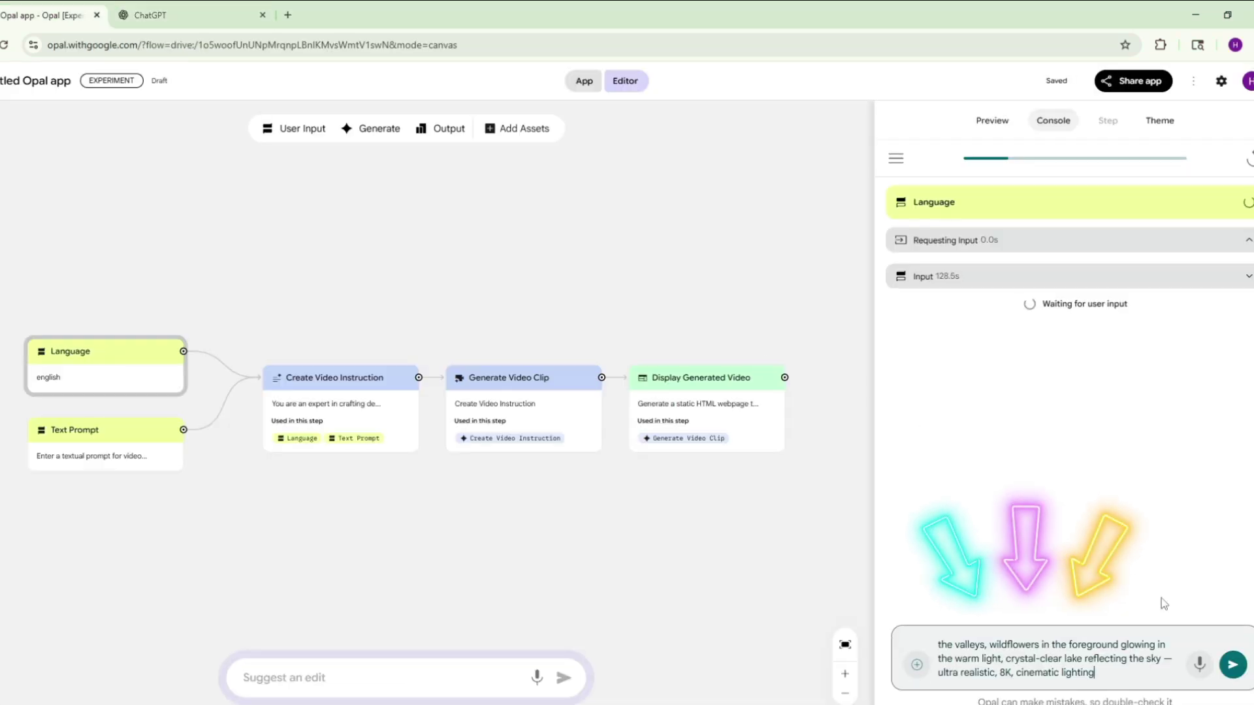
left_click(1232, 665)
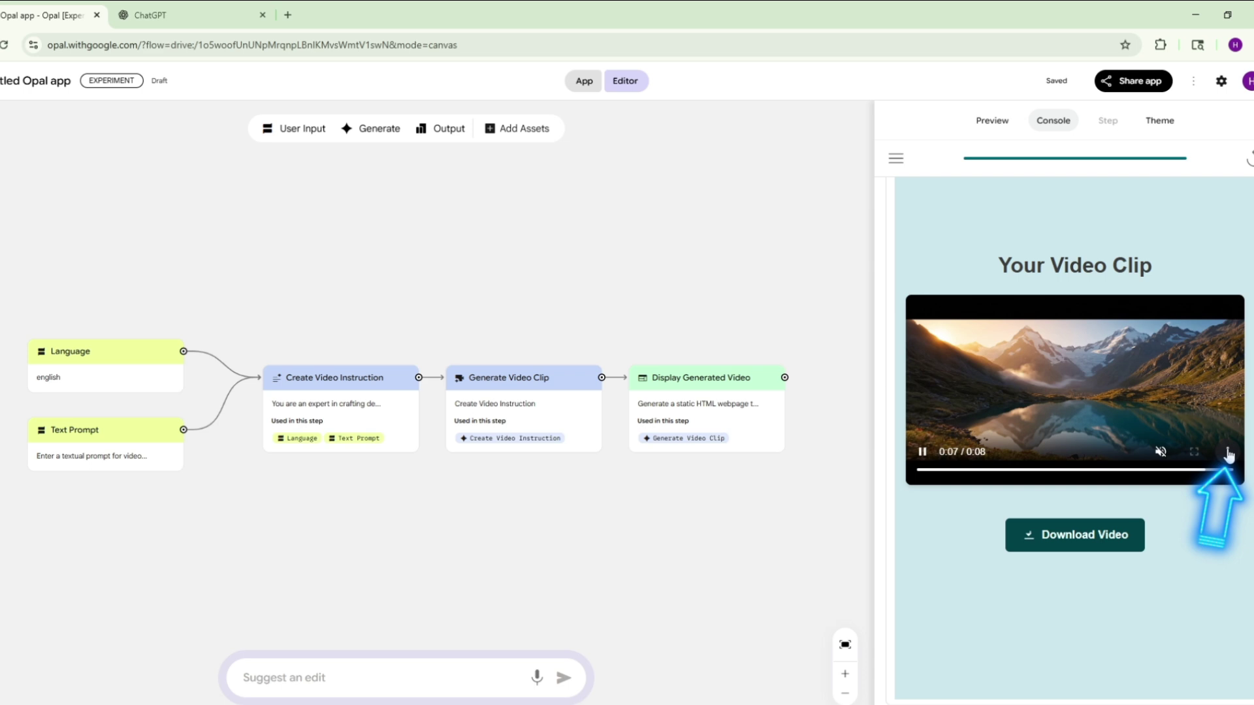
Step: Download the generated mountain-lake clip as an .mp4 and confirm it in Chrome's downloads
left_click(1227, 451)
left_click(1148, 385)
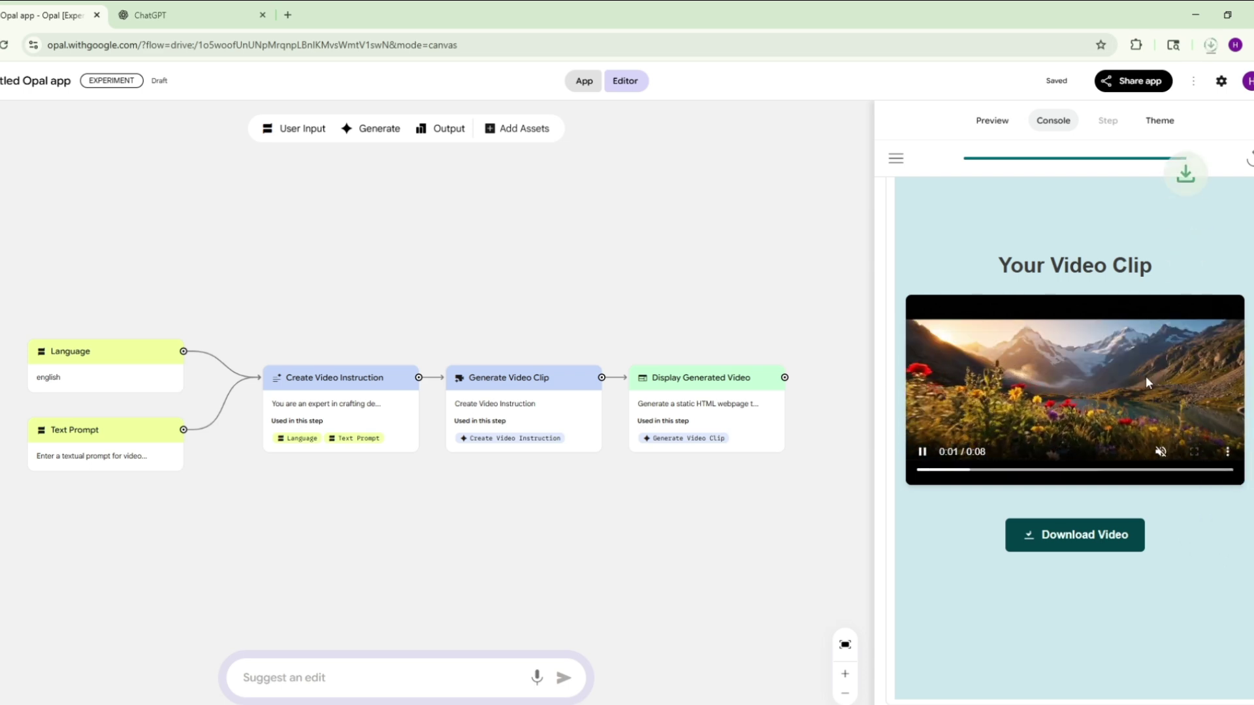
left_click(1209, 45)
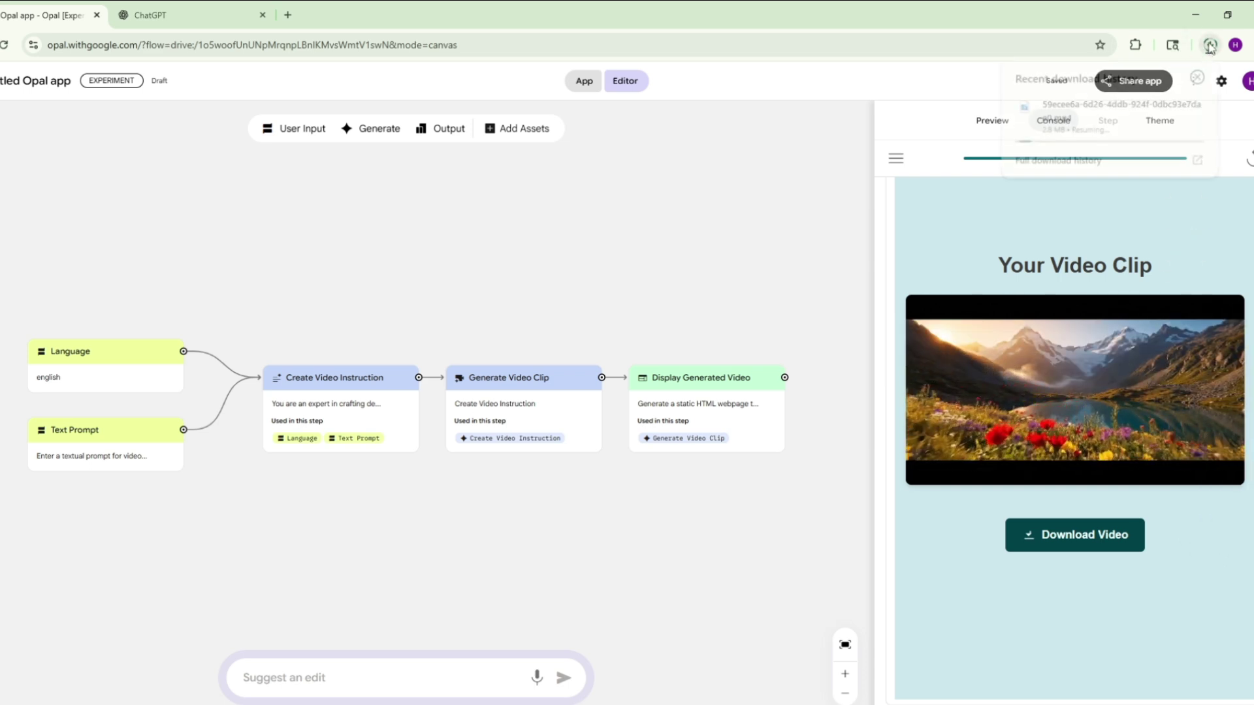